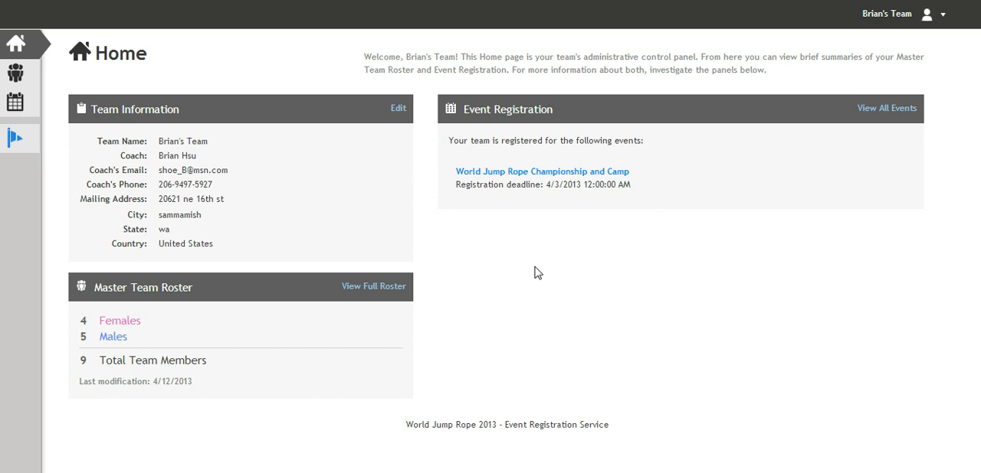
# - Open the full master team roster and go to its form for adding a new member
pyautogui.click(359, 295)
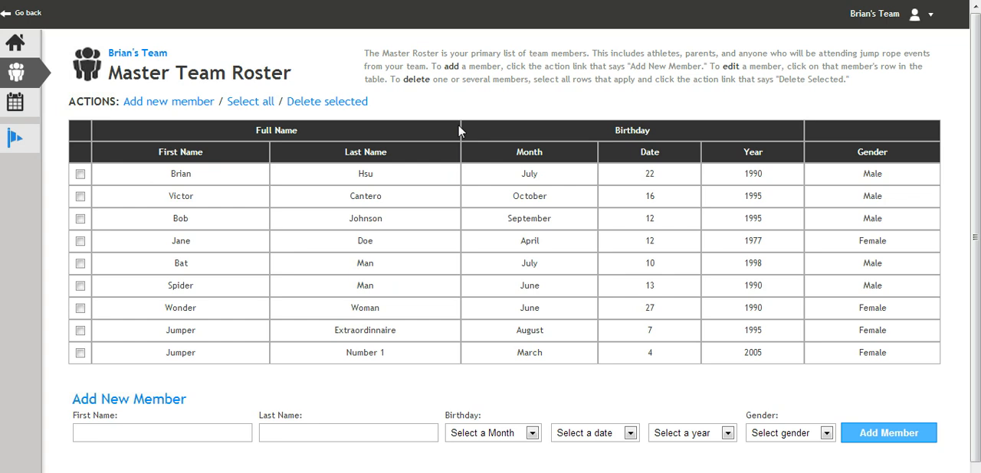
pyautogui.click(174, 107)
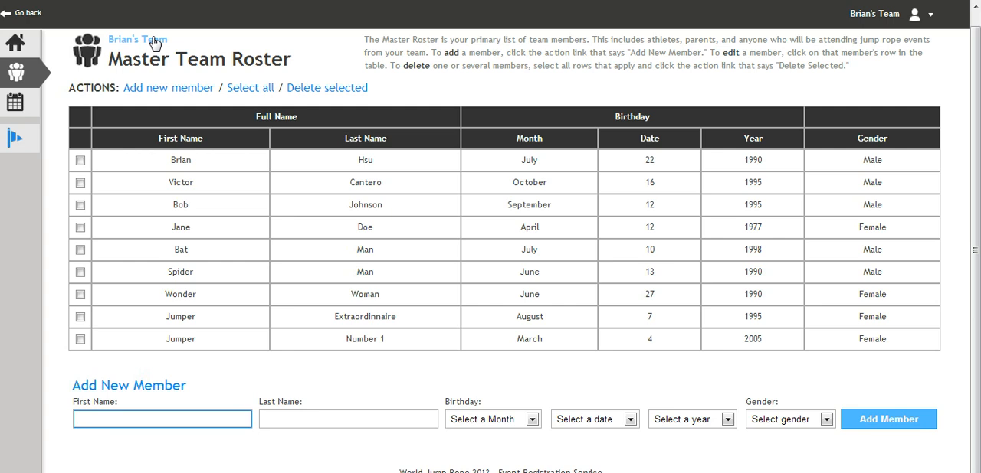
# - Go to the events registration page and open the World Jump Rope Championship and Camp dashboard
pyautogui.moveTo(27, 111)
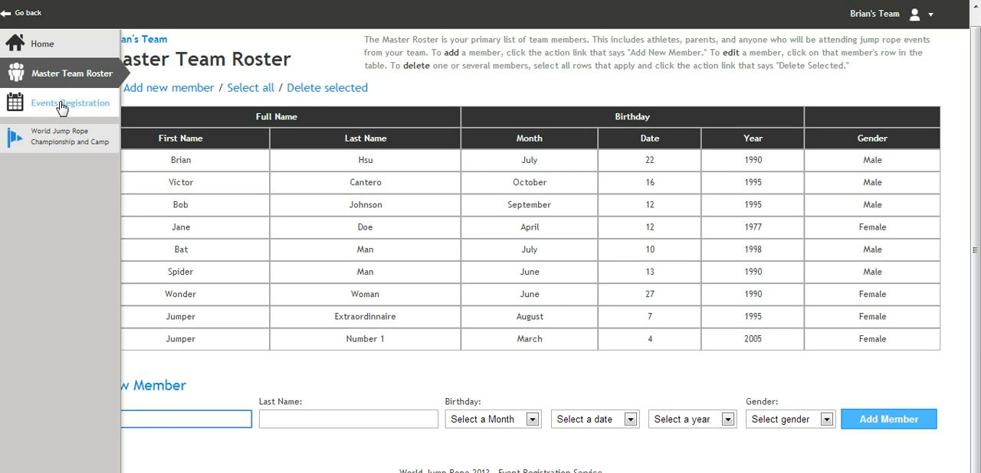
pyautogui.click(61, 107)
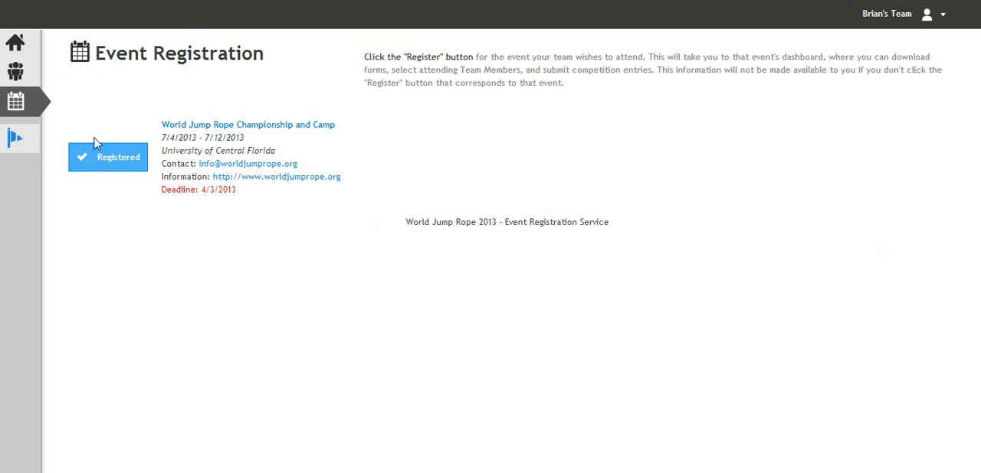
pyautogui.click(189, 126)
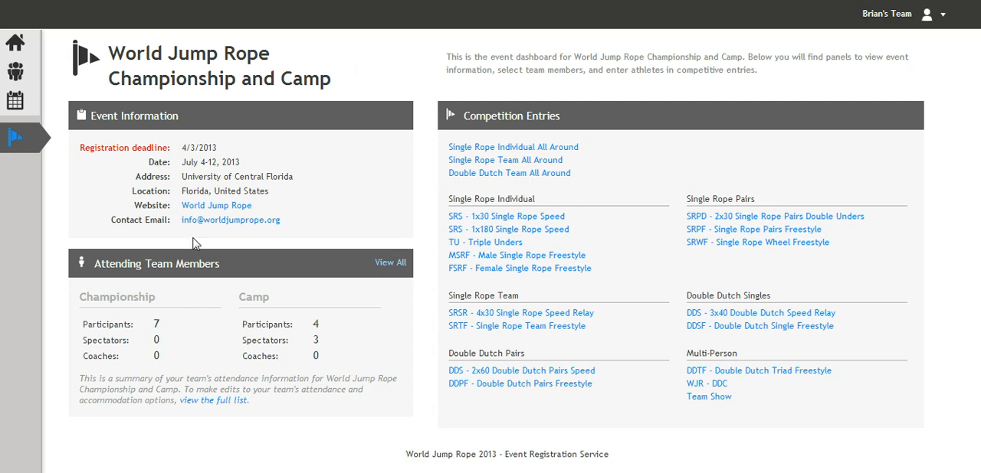
# - Review the event's full list of attending members and return to the event dashboard
pyautogui.click(392, 266)
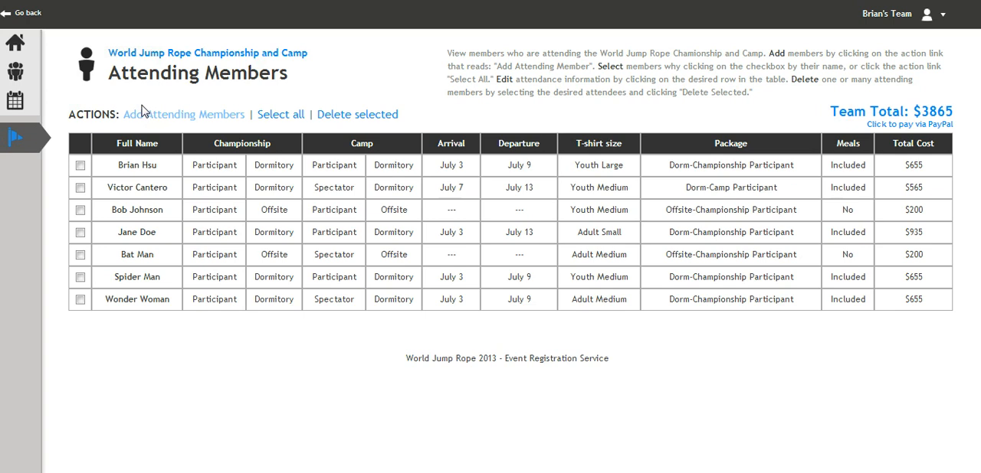
pyautogui.click(174, 54)
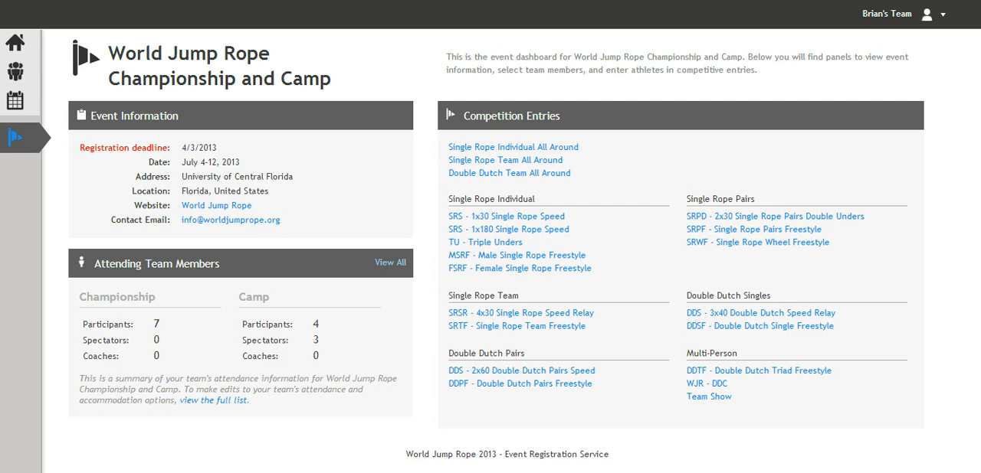
# - Delete the existing Senior Open entry from the Single Rope Individual All Around competition
pyautogui.click(485, 150)
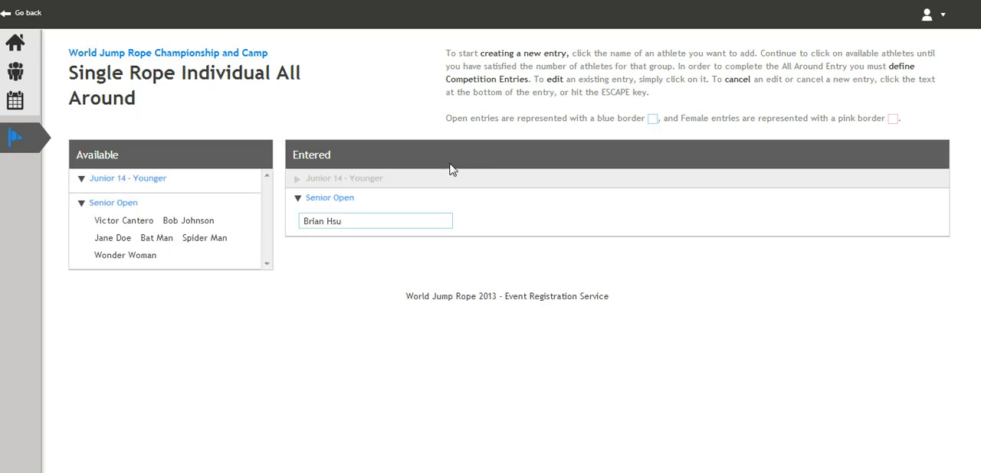
pyautogui.click(378, 223)
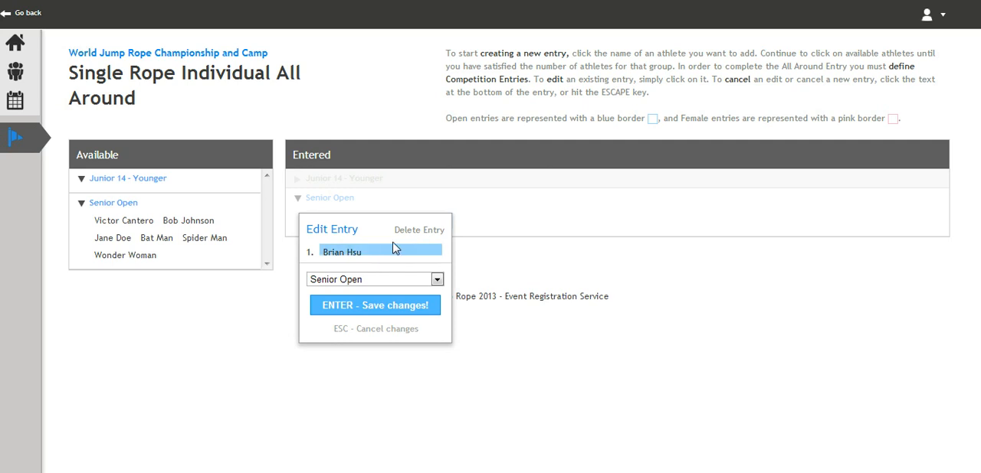
pyautogui.click(401, 230)
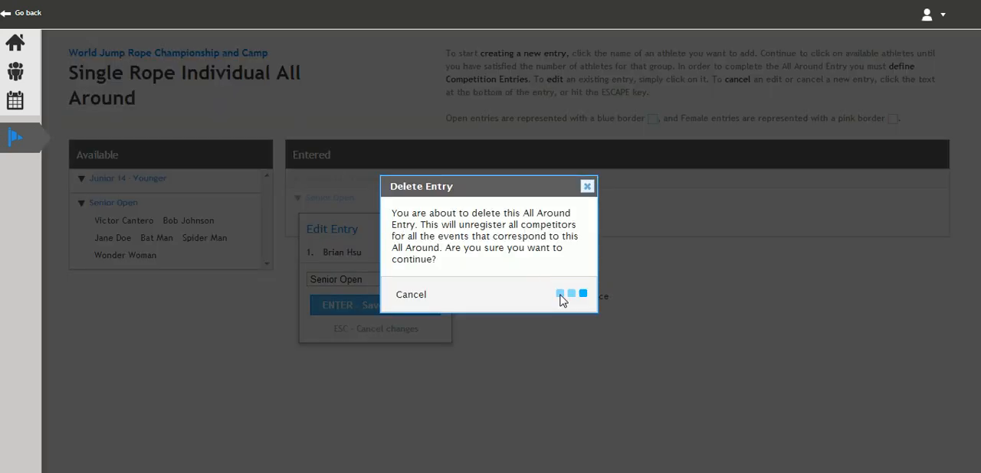
pyautogui.click(564, 300)
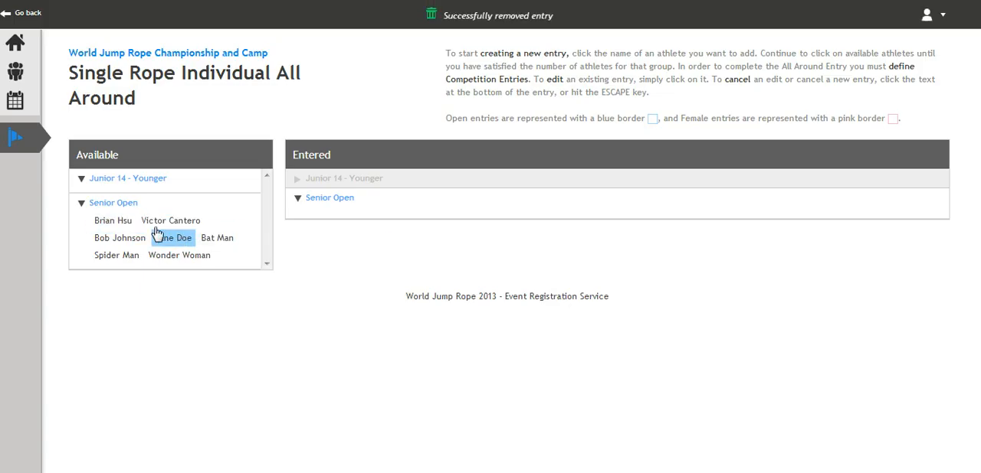
# - Enter the first available Senior Open athlete in the Single Rope Individual All Around under Senior Open
pyautogui.click(109, 222)
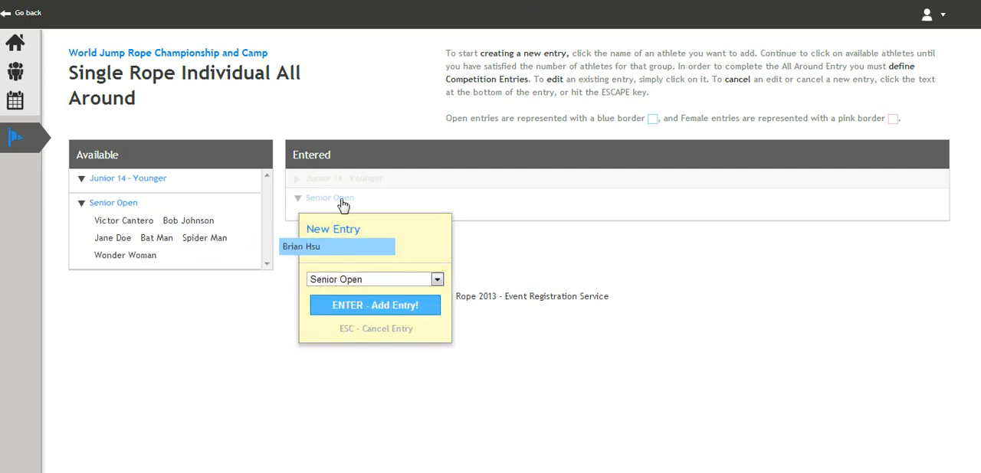
pyautogui.click(357, 305)
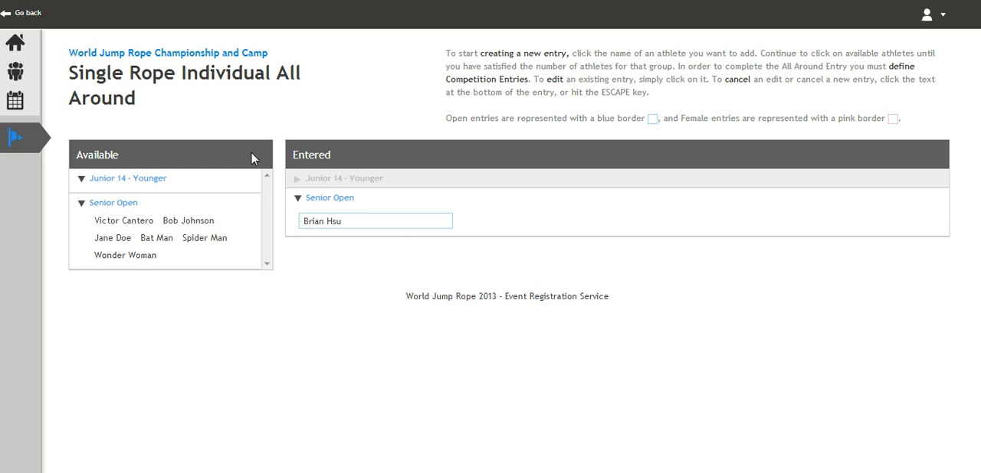
# - Check the entries of SRS - 1x30 Single Rope Speed and return to the event dashboard
pyautogui.click(212, 53)
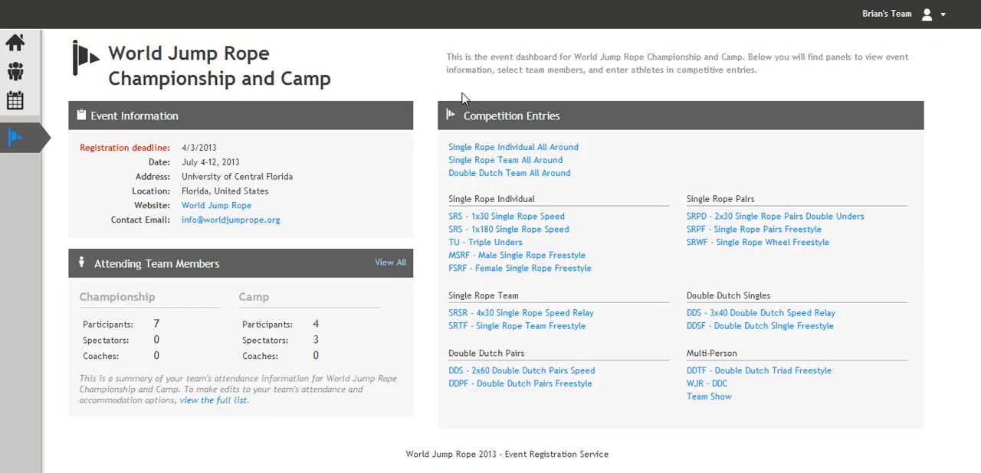
pyautogui.click(546, 216)
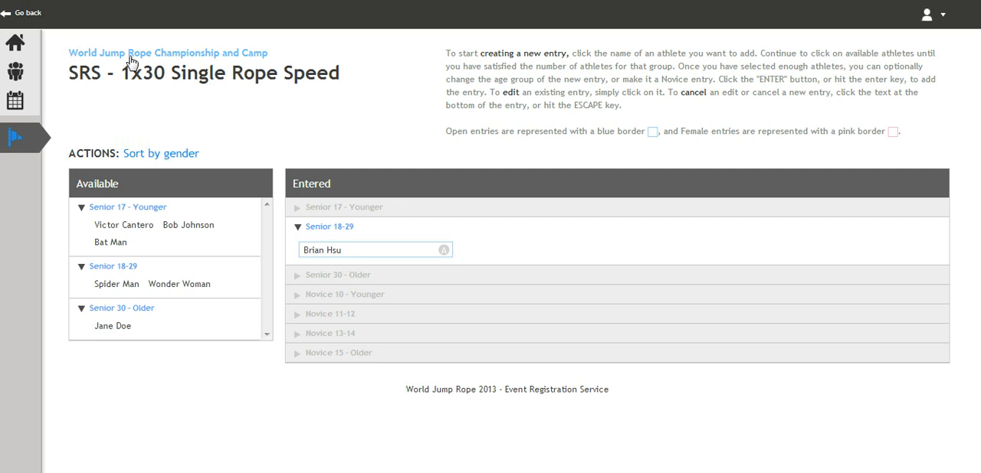
pyautogui.click(131, 54)
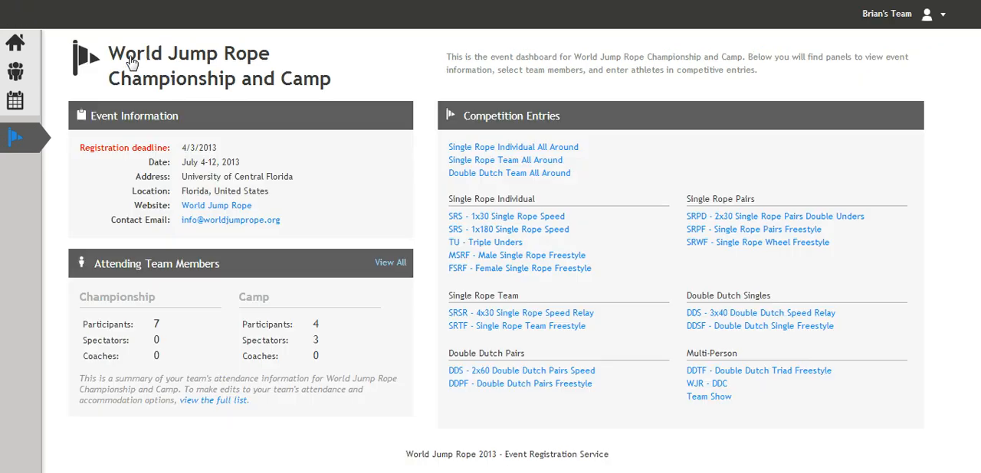
# - Delete the existing four-athlete Senior Open entry from the Double Dutch Team All Around competition
pyautogui.click(542, 179)
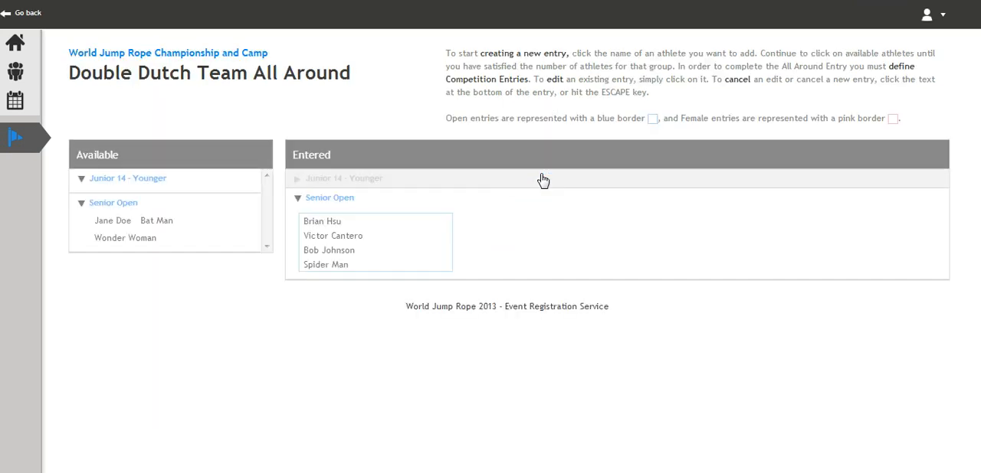
pyautogui.click(398, 248)
pyautogui.click(422, 233)
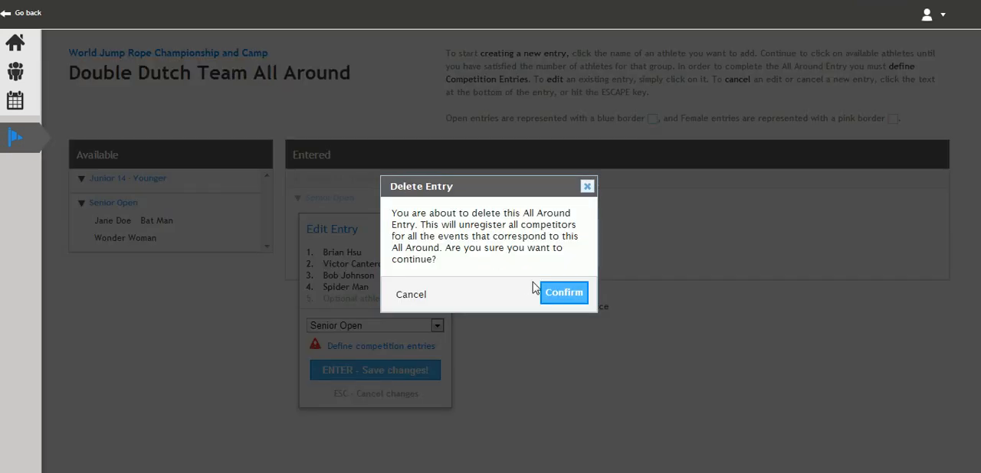
pyautogui.click(555, 292)
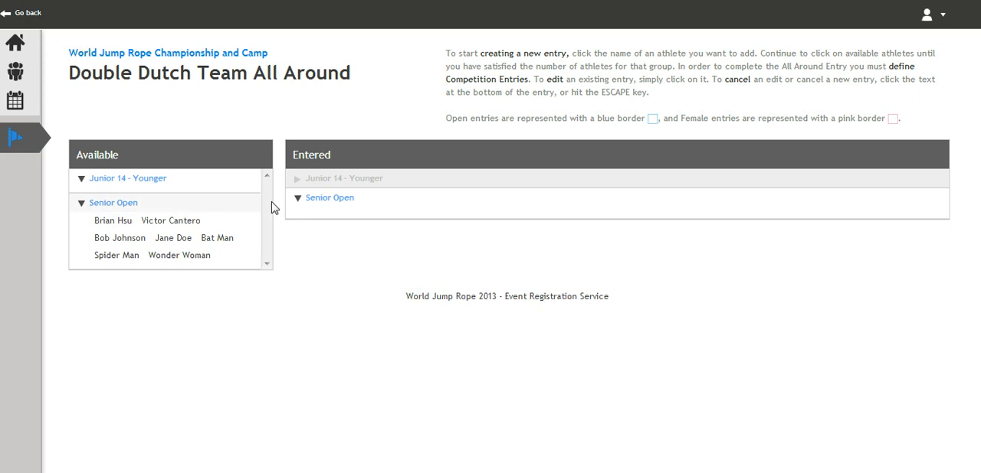
# - Start a new Double Dutch Team All Around entry with the first three available Senior Open athletes and Spider Man as the fourth
pyautogui.click(114, 221)
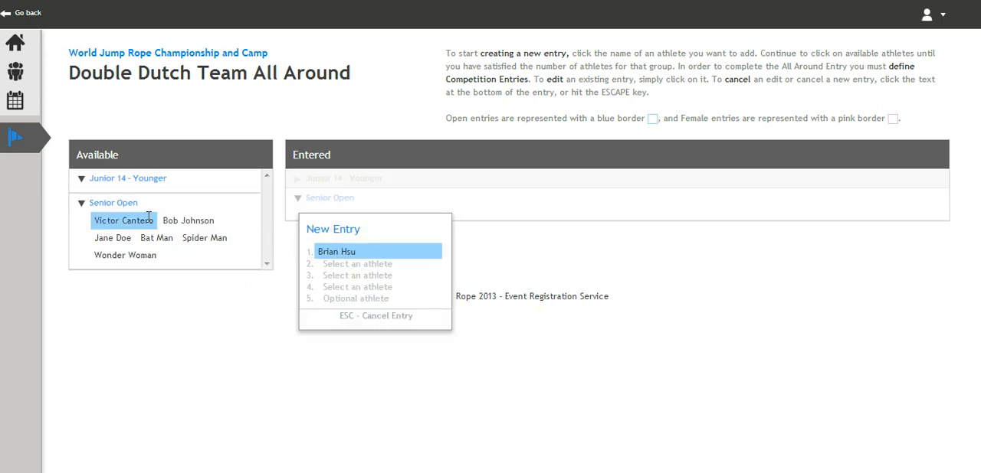
pyautogui.click(123, 222)
pyautogui.click(130, 224)
pyautogui.click(71, 238)
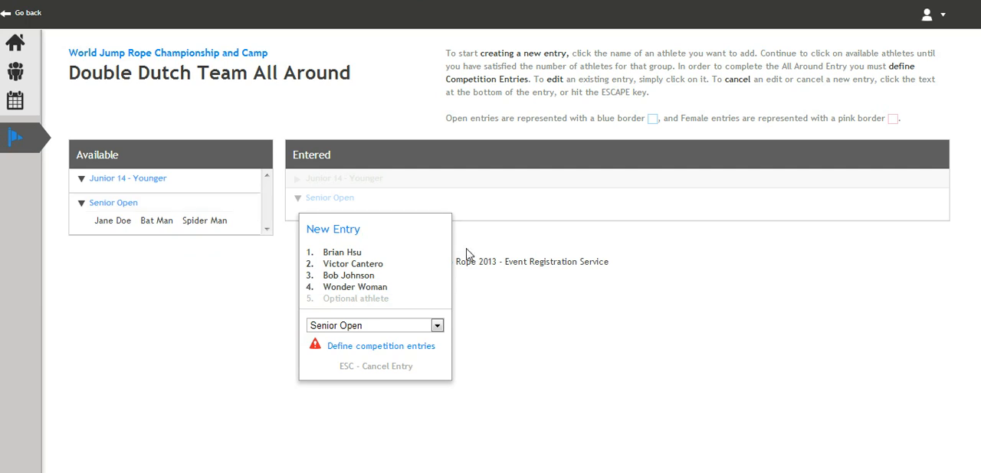
pyautogui.click(385, 287)
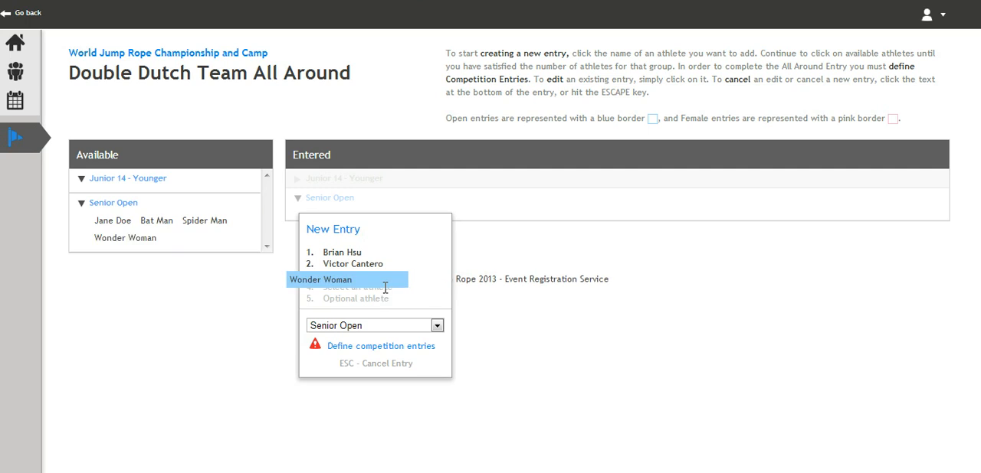
pyautogui.click(204, 221)
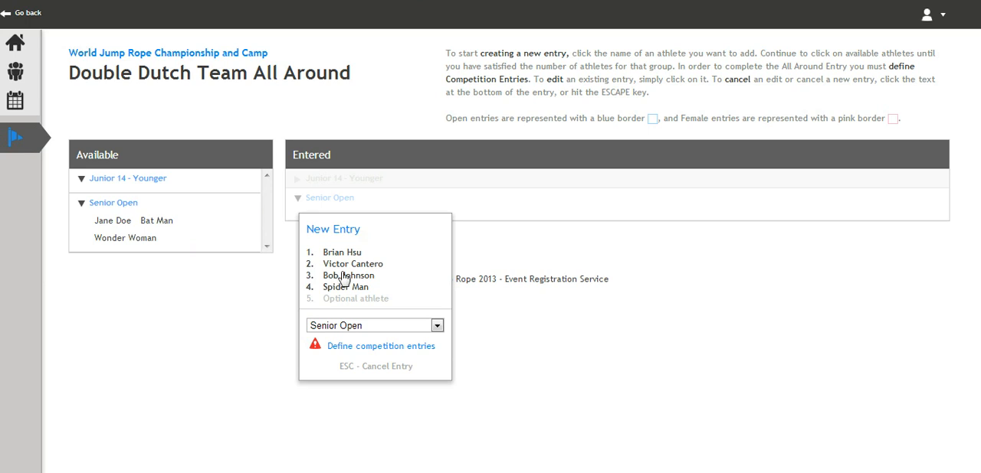
# - Assign the first, third and fourth athletes to DDS - 3x40 Double Dutch Speed Relay and all four to DDS - 2x60 Double Dutch Pairs Speed
pyautogui.click(388, 351)
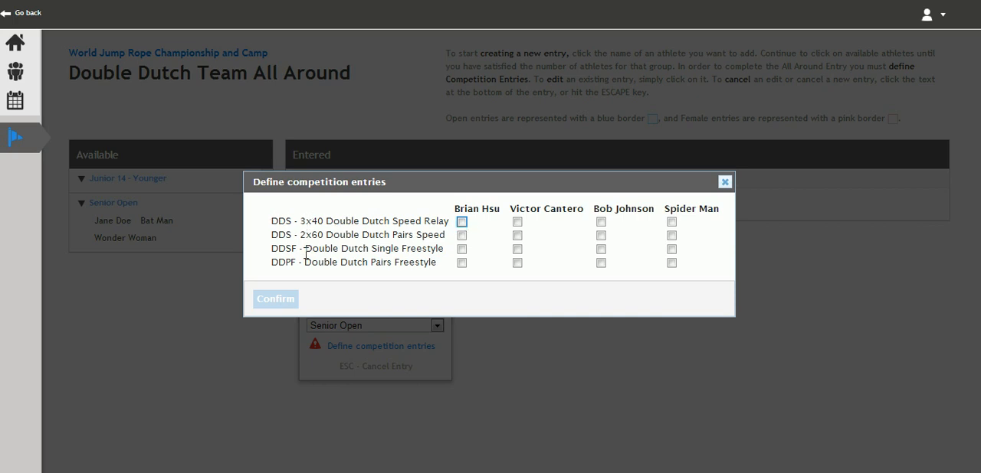
pyautogui.click(461, 222)
pyautogui.click(600, 222)
pyautogui.click(671, 222)
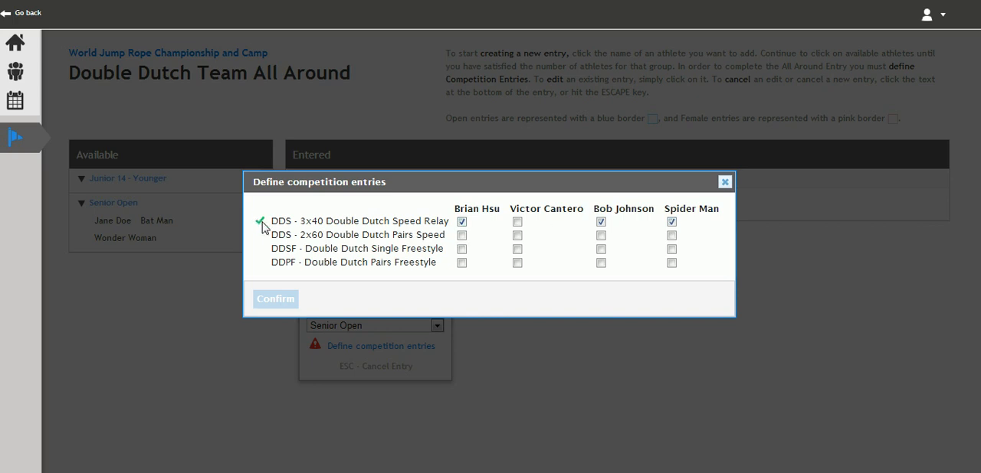
pyautogui.click(462, 236)
pyautogui.click(517, 235)
pyautogui.click(601, 236)
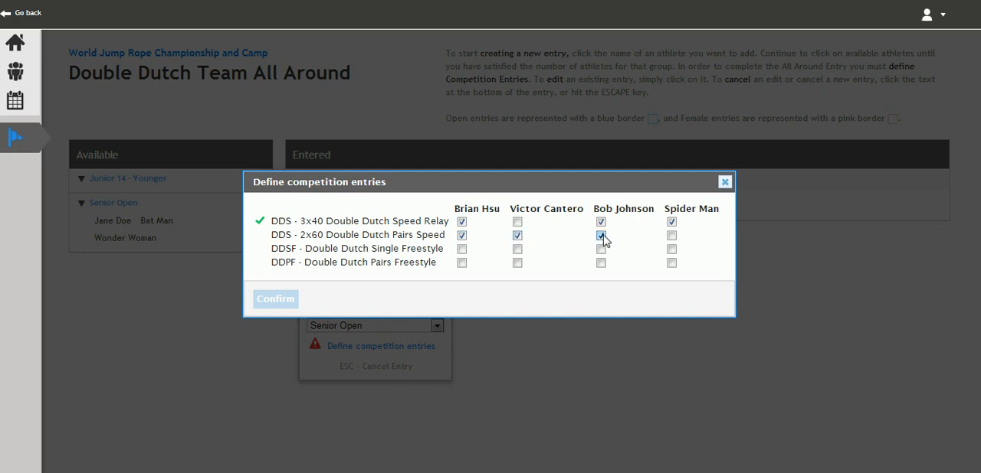
pyautogui.click(671, 235)
# - Assign the first three athletes to DDSF and all four to DDPF, and submit the Senior Open team entry
pyautogui.click(462, 249)
pyautogui.click(517, 249)
pyautogui.click(600, 249)
pyautogui.click(461, 263)
pyautogui.click(517, 263)
pyautogui.click(601, 263)
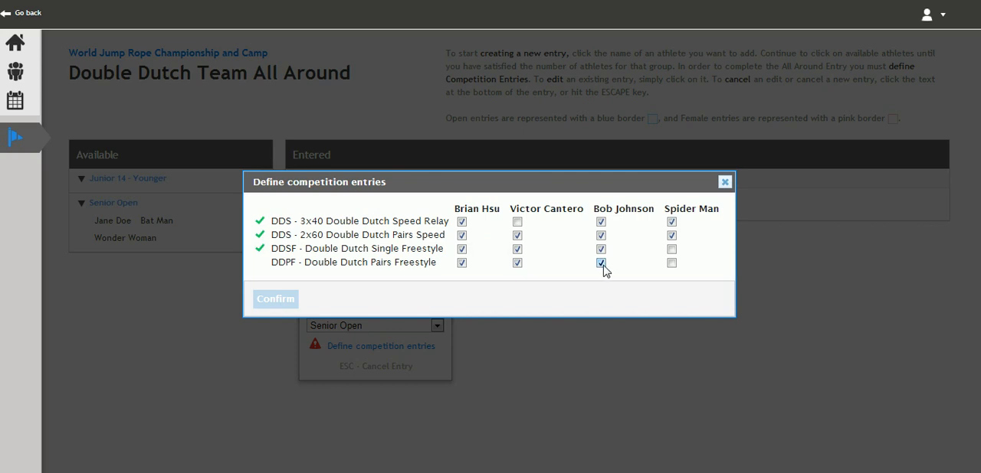
pyautogui.click(672, 263)
pyautogui.click(268, 301)
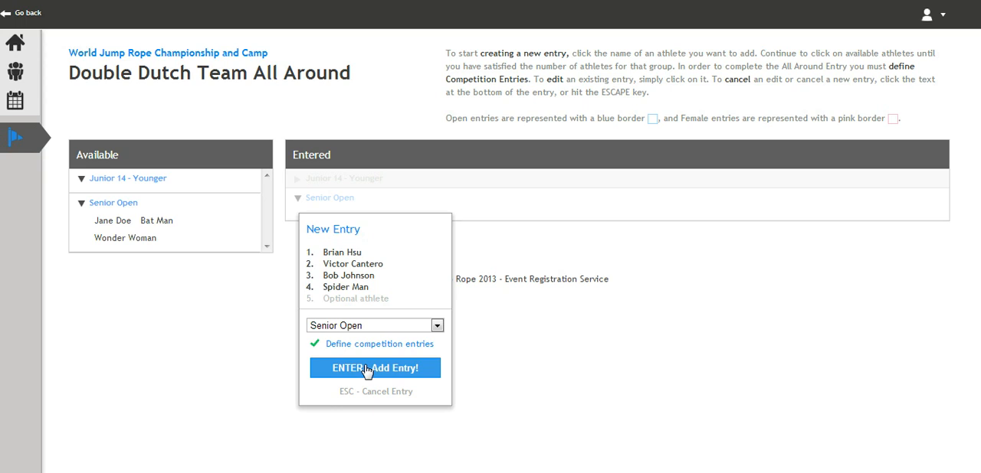
pyautogui.click(366, 371)
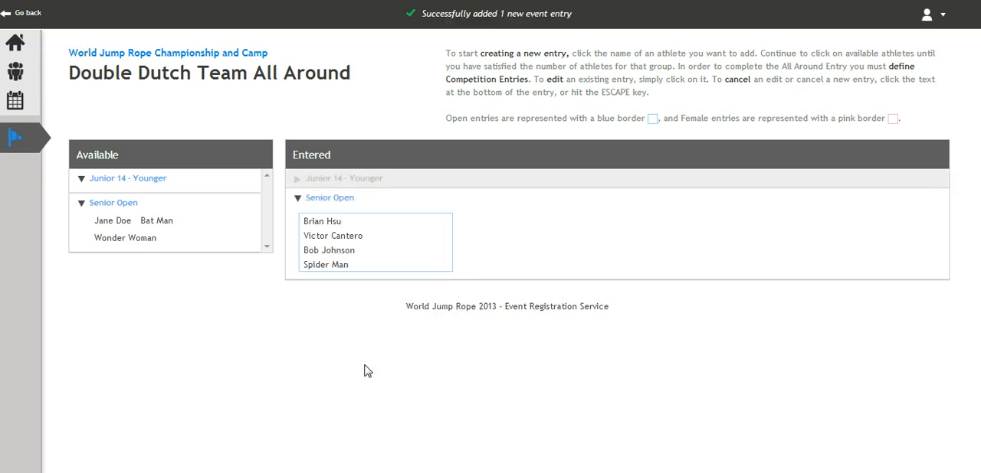
# - Inspect the DDS - 3x40 Double Dutch Speed Relay entries, try to edit the Senior 18 - 29 entry, and return to the event dashboard
pyautogui.click(199, 59)
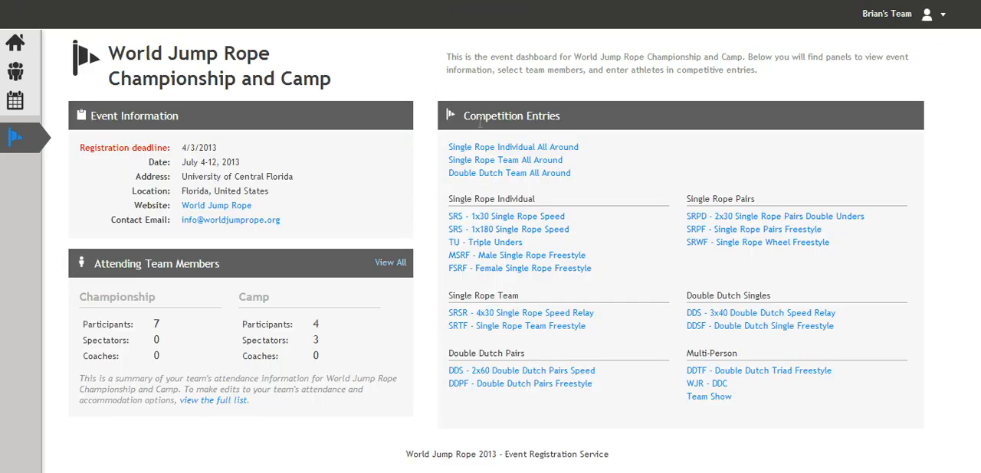
pyautogui.click(752, 316)
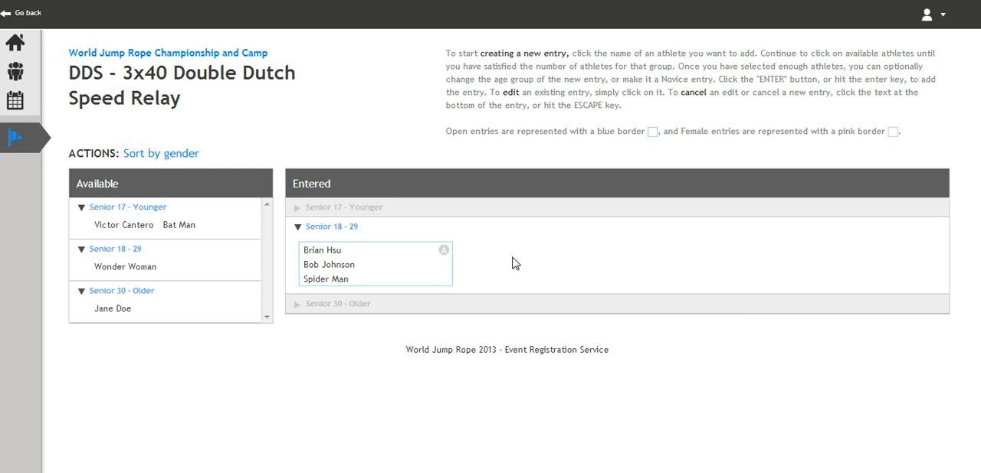
pyautogui.click(401, 266)
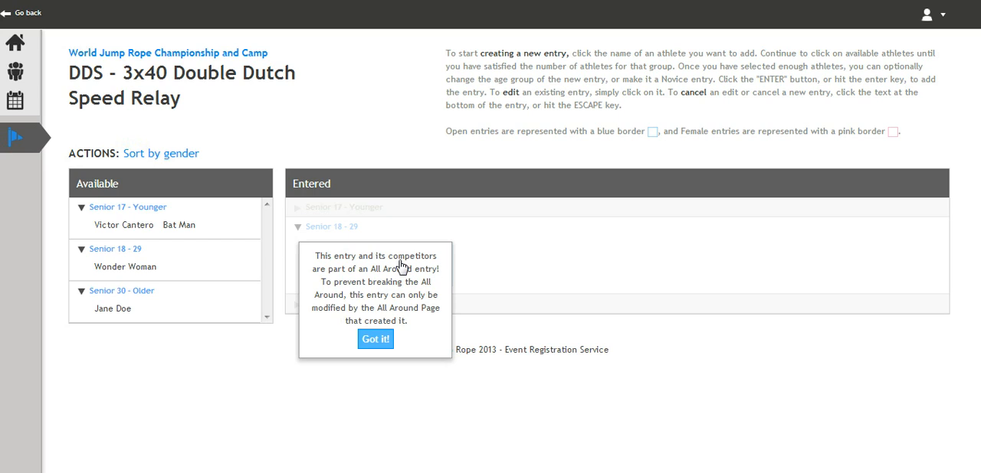
pyautogui.click(375, 339)
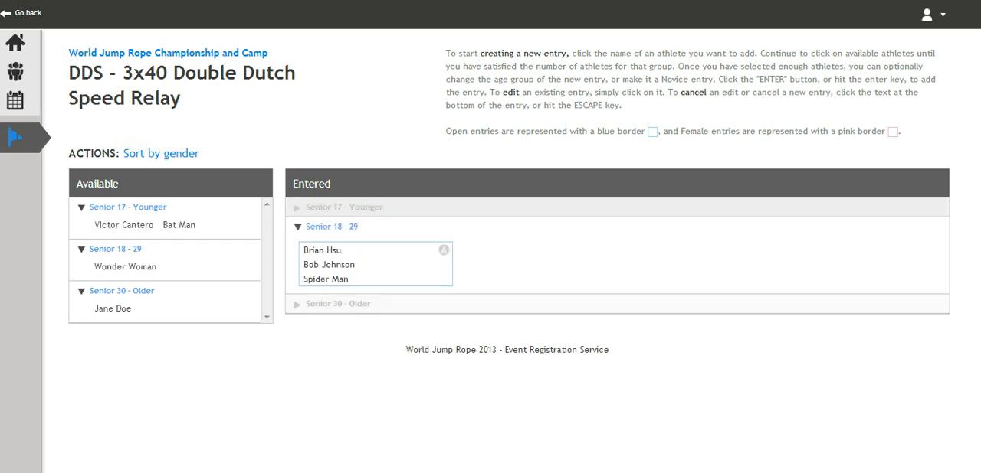
pyautogui.click(170, 54)
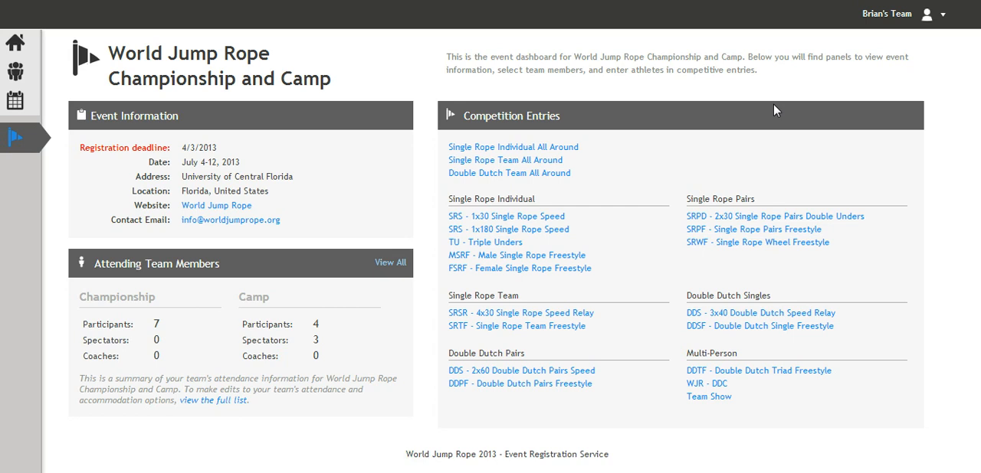
# - Add Spider Man to SRS - 1x180 Single Rope Speed as a Novice 15 - Older entry and return to the event dashboard
pyautogui.click(549, 230)
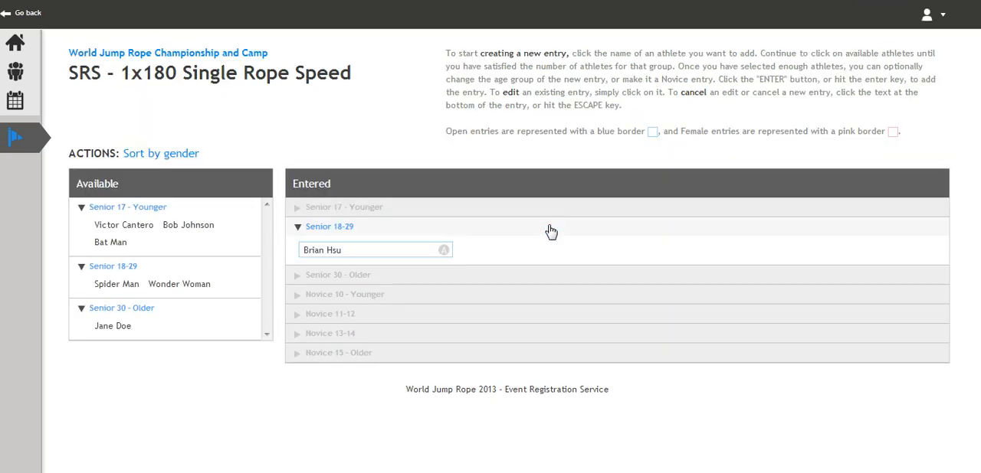
pyautogui.click(107, 284)
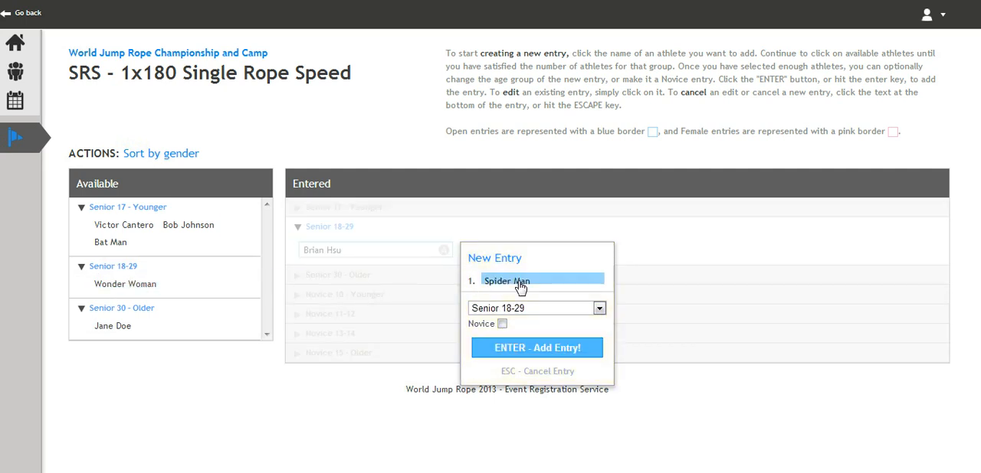
pyautogui.click(502, 324)
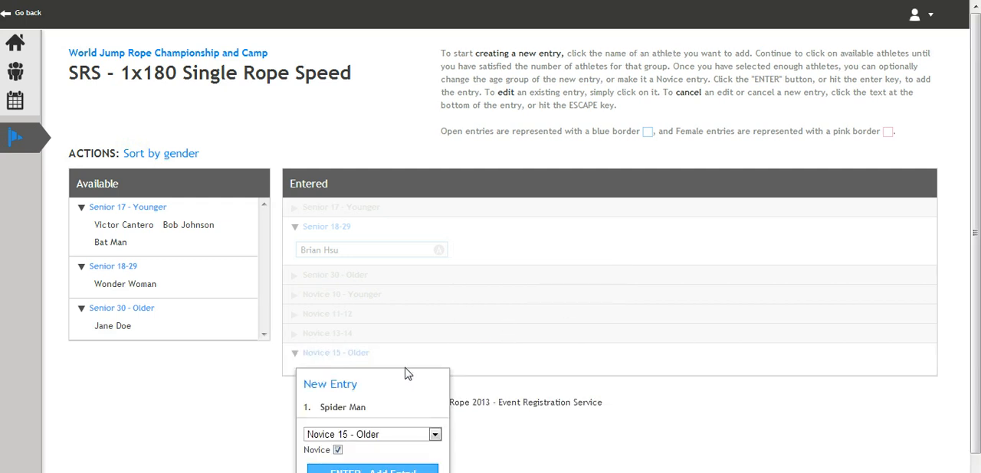
pyautogui.scroll(-1, 376, 391)
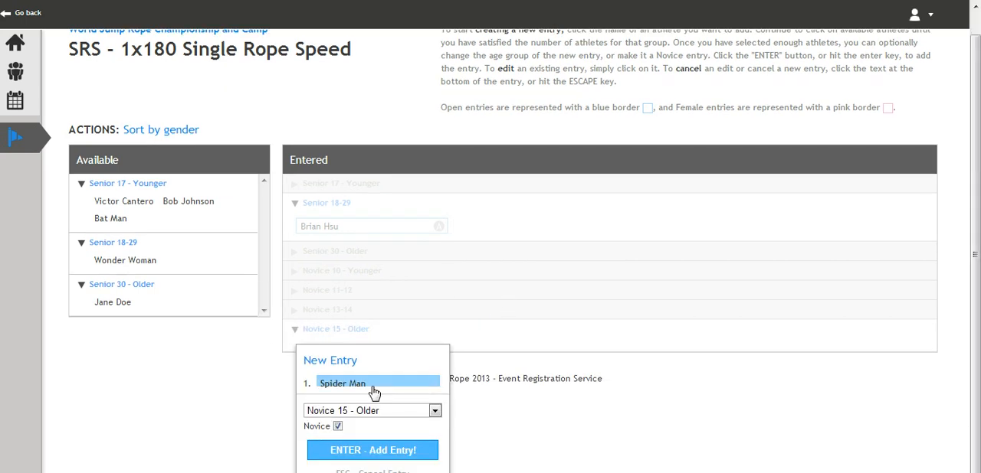
pyautogui.click(376, 455)
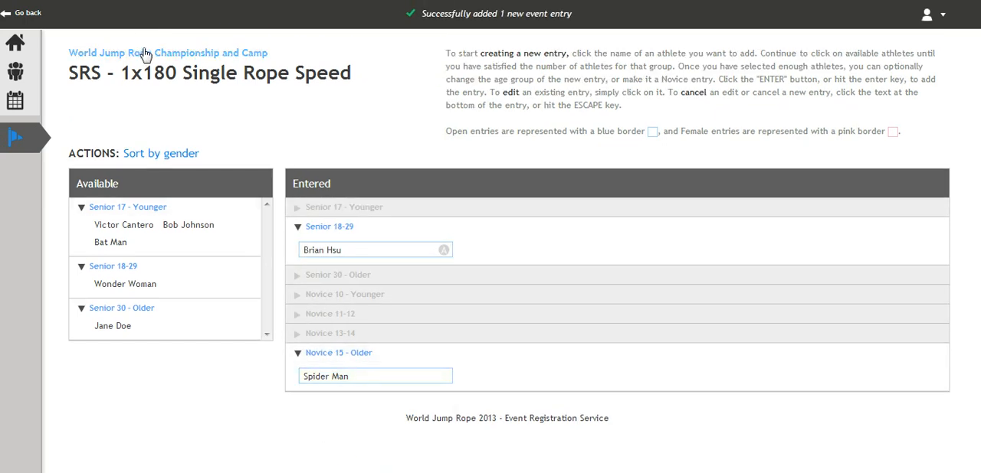
pyautogui.click(190, 52)
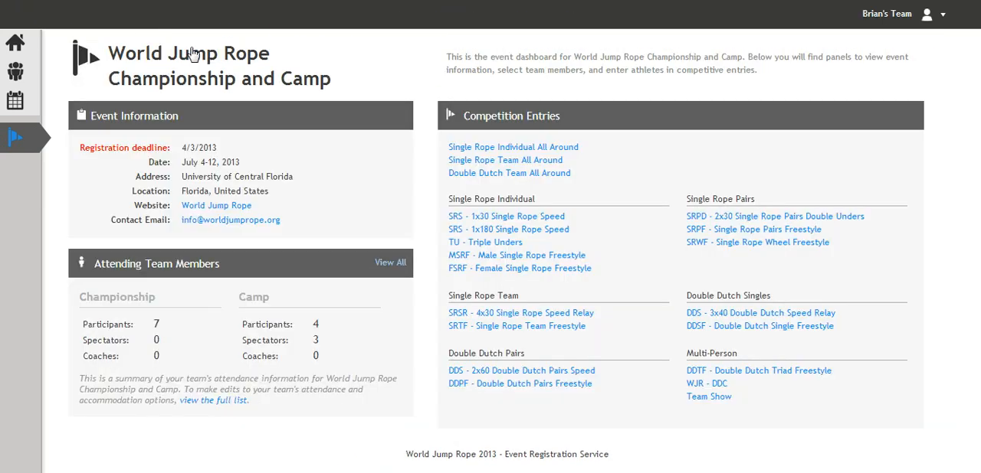